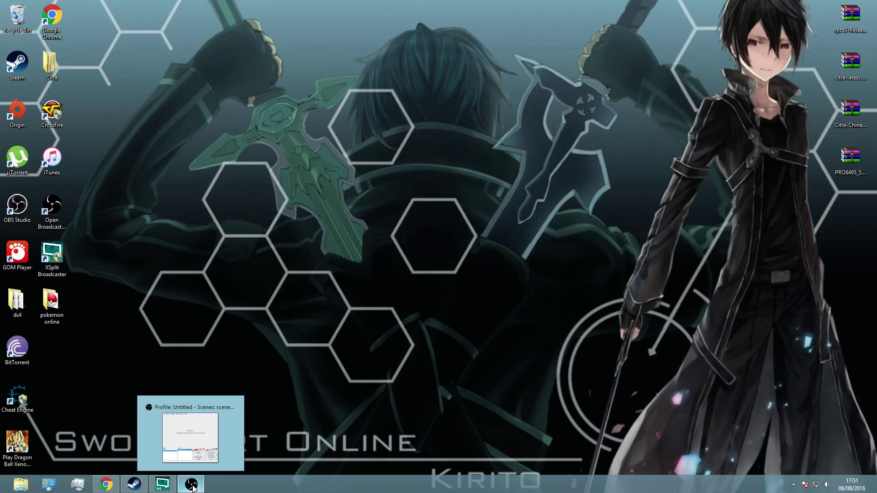
{"action": "left_click", "coordinate": [191, 437]}
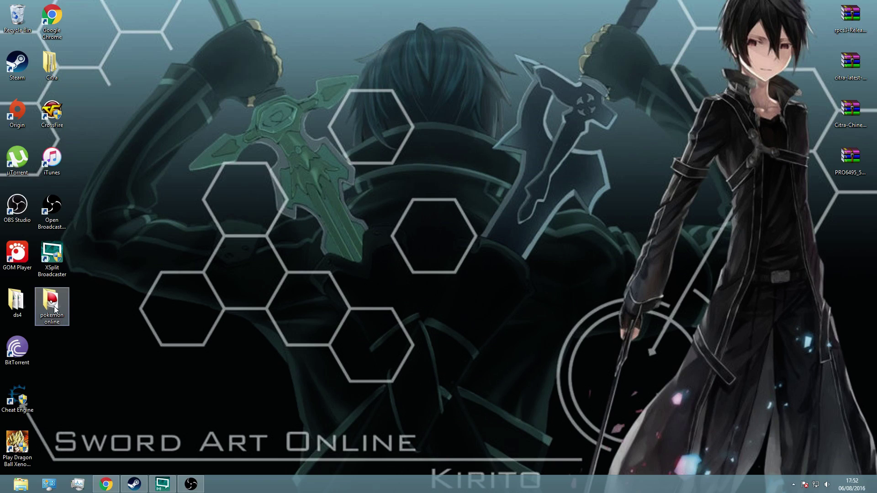
{"action": "left_click_drag", "start_coordinate": [447, 18], "coordinate": [467, 152]}
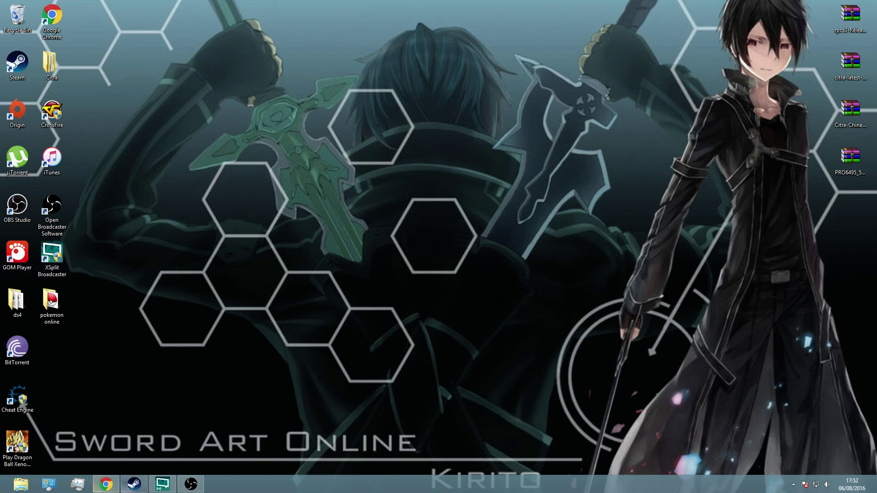
Switch to Chrome, search Google for "pokemon revolution online" and open the official website's Downloads page.
{"action": "left_click", "coordinate": [106, 484]}
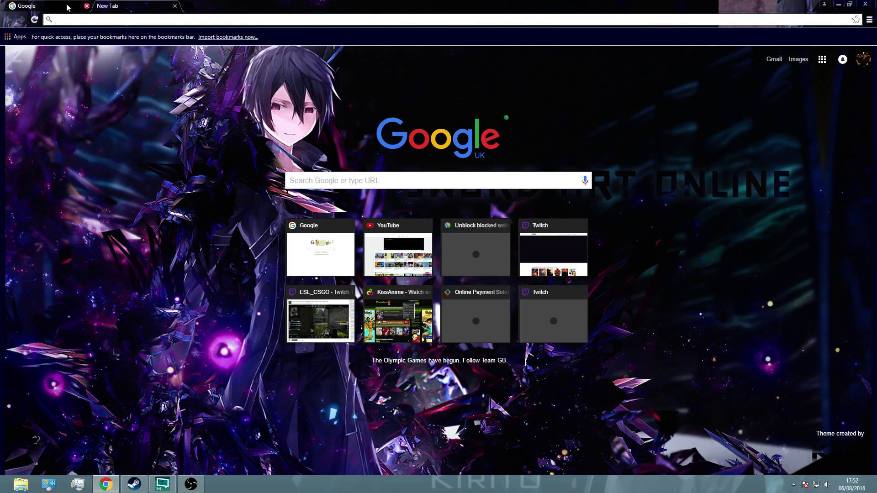
{"action": "left_click", "coordinate": [48, 7]}
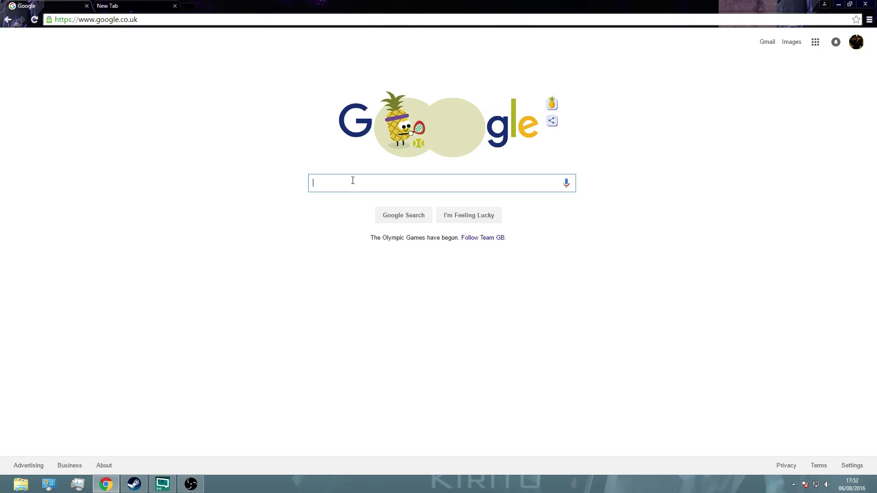
{"action": "type", "text": "po"}
{"action": "left_click", "coordinate": [160, 55]}
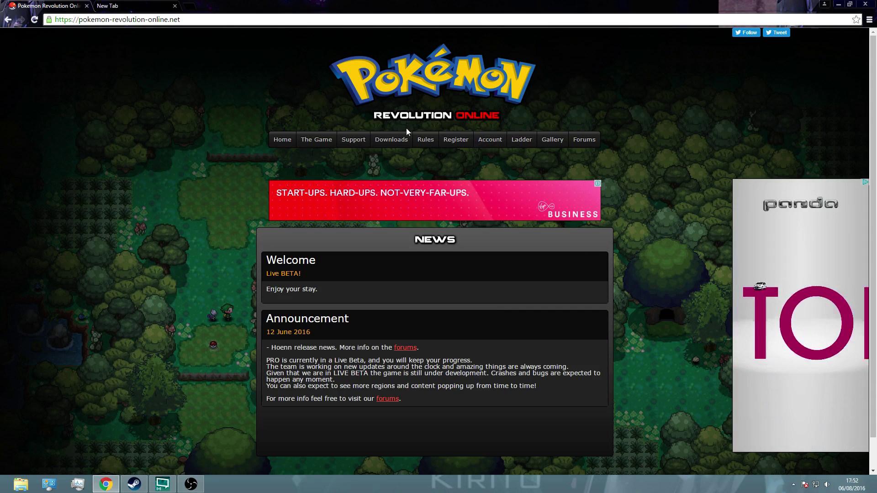
{"action": "left_click", "coordinate": [399, 140]}
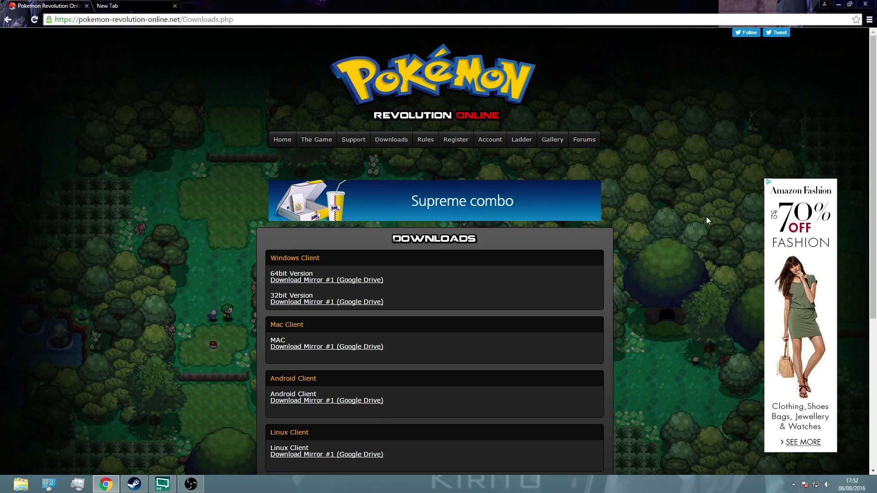
Review the client downloads, request the 64bit Windows client from the Google Drive mirror despite the scan notice, and close that page.
{"action": "scroll", "coordinate": [215, 274], "scroll_direction": "down", "scroll_amount": 3}
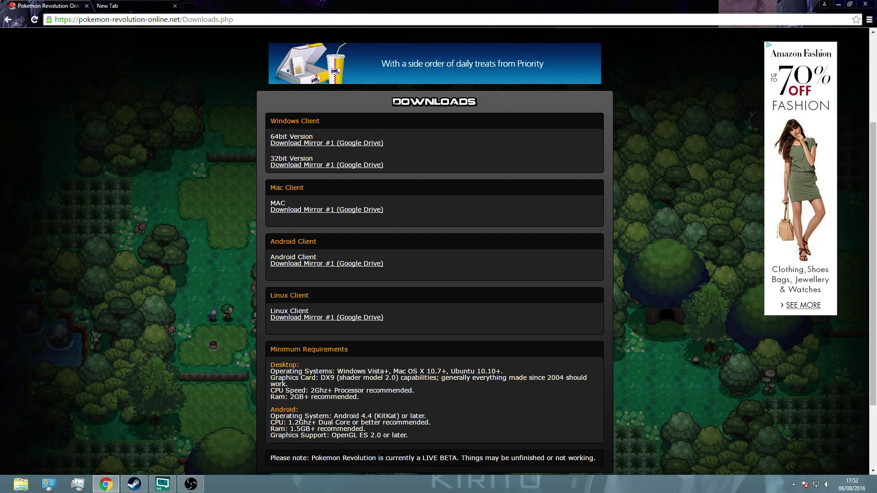
{"action": "scroll", "coordinate": [522, 251], "scroll_direction": "down", "scroll_amount": 1}
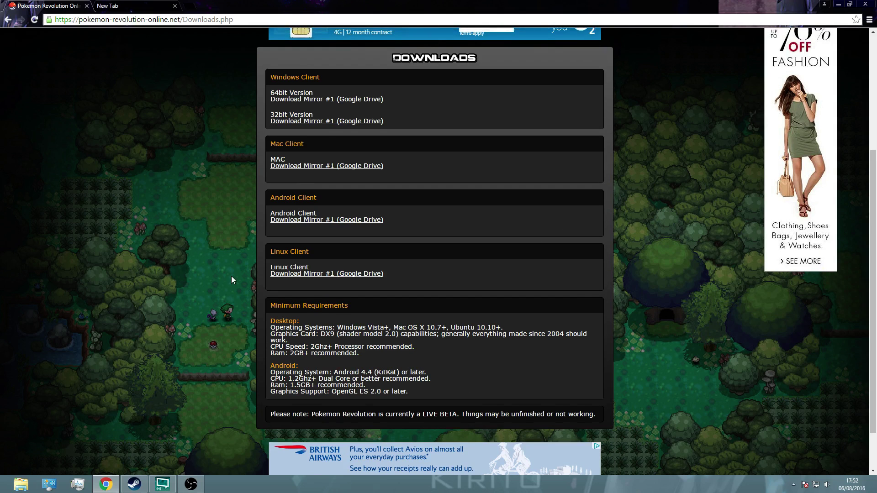
{"action": "scroll", "coordinate": [232, 279], "scroll_direction": "up", "scroll_amount": 4}
{"action": "left_click", "coordinate": [308, 283]}
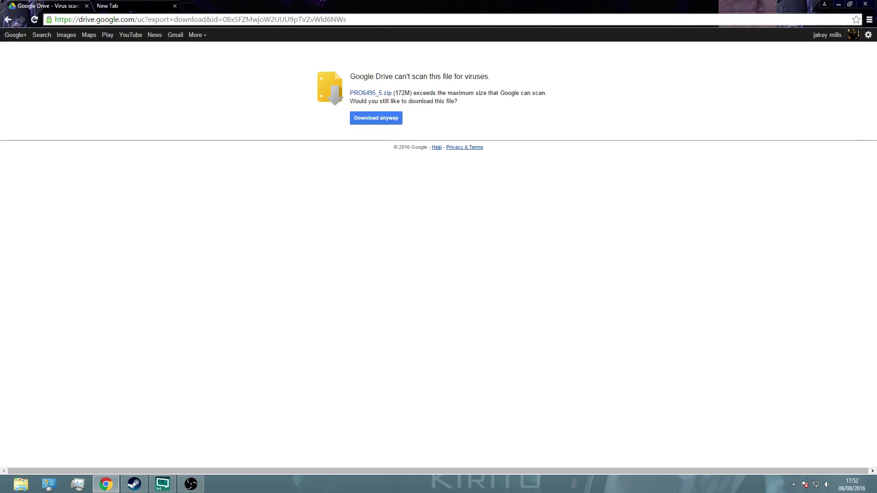
{"action": "left_click", "coordinate": [375, 117]}
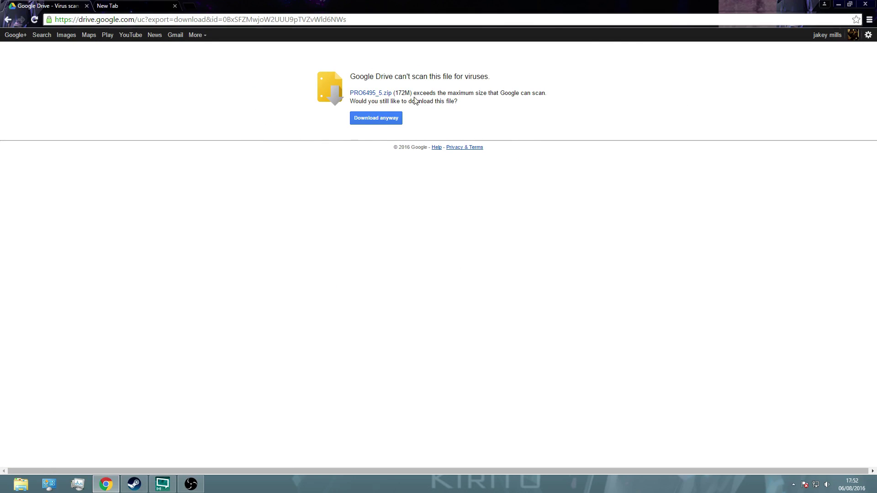
{"action": "left_click", "coordinate": [86, 6]}
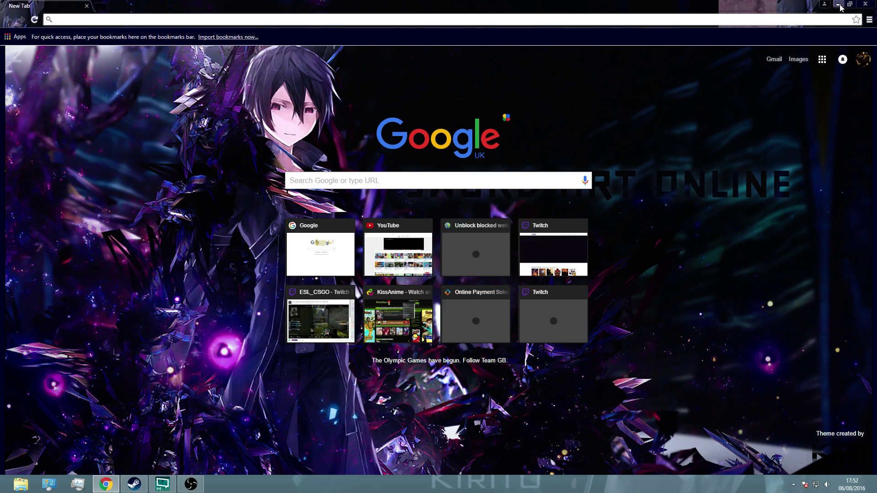
Minimize the browser and move the PRO6495_5.zip archive to the empty middle area of the desktop.
{"action": "left_click", "coordinate": [838, 4]}
{"action": "left_click_drag", "start_coordinate": [849, 160], "coordinate": [399, 159]}
{"action": "left_click", "coordinate": [341, 234]}
{"action": "left_click_drag", "start_coordinate": [496, 116], "coordinate": [572, 247]}
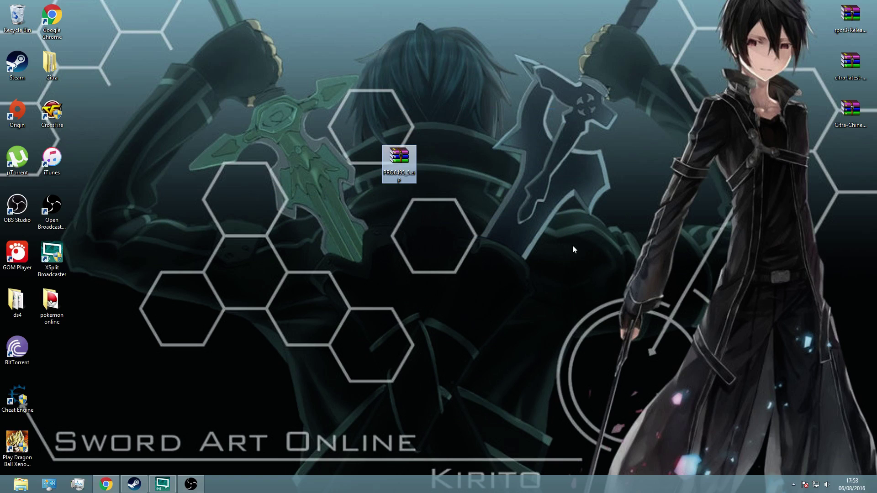
Open the pokemon online folder to view the extracted game files, and minimize its window.
{"action": "left_click", "coordinate": [246, 172]}
{"action": "double_click", "coordinate": [44, 299]}
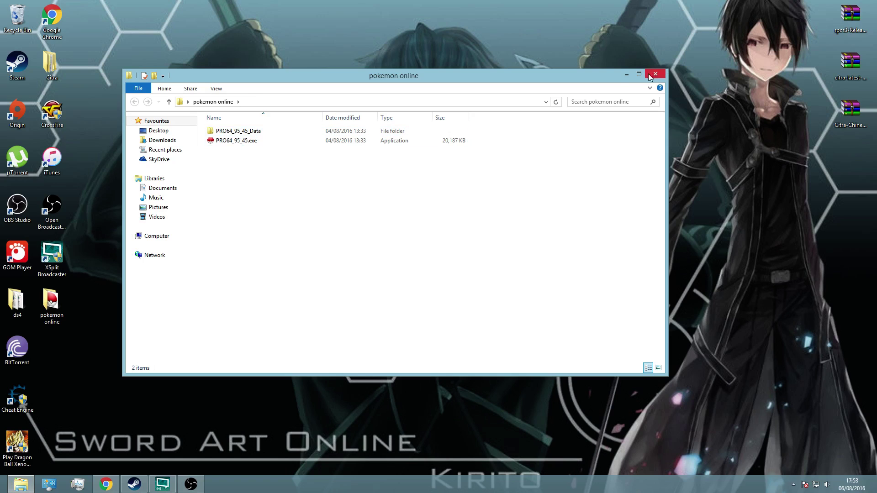
{"action": "left_click", "coordinate": [627, 74]}
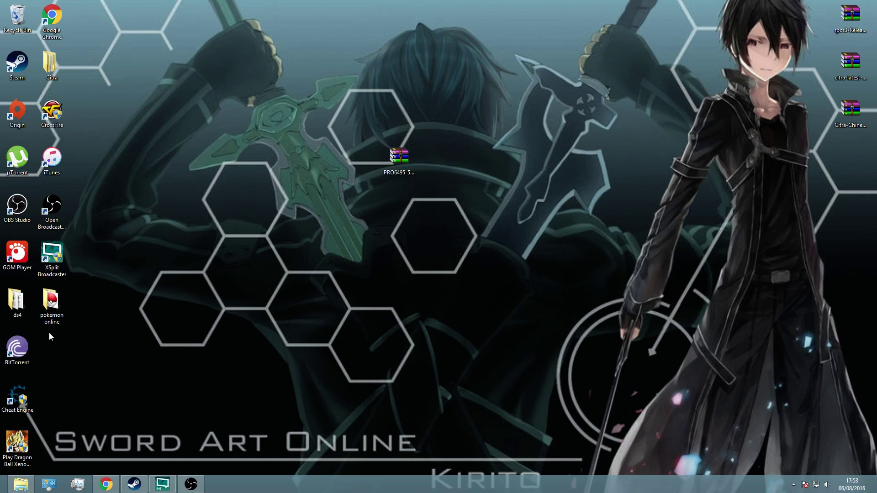
Place the pokemon online folder and PRO6495_5.zip next to each other on the desktop and bring up the archive's extraction options.
{"action": "left_click_drag", "start_coordinate": [64, 304], "coordinate": [305, 113]}
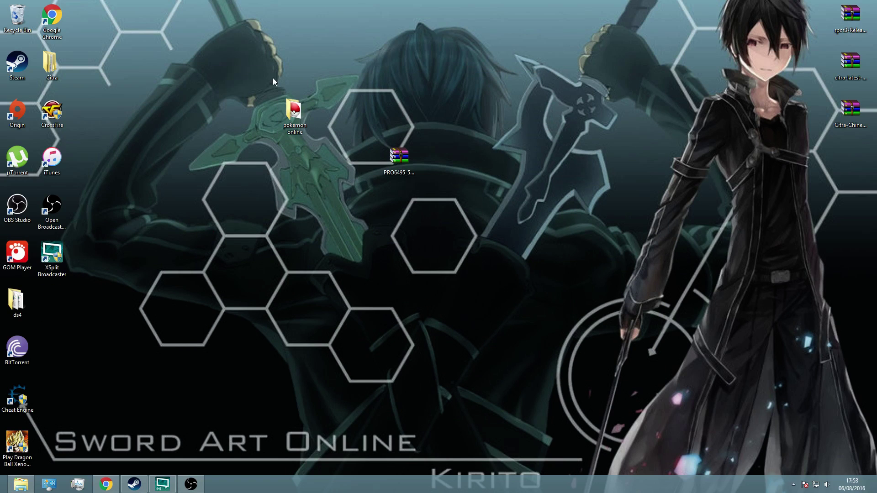
{"action": "left_click_drag", "start_coordinate": [391, 153], "coordinate": [435, 117]}
{"action": "right_click", "coordinate": [435, 118]}
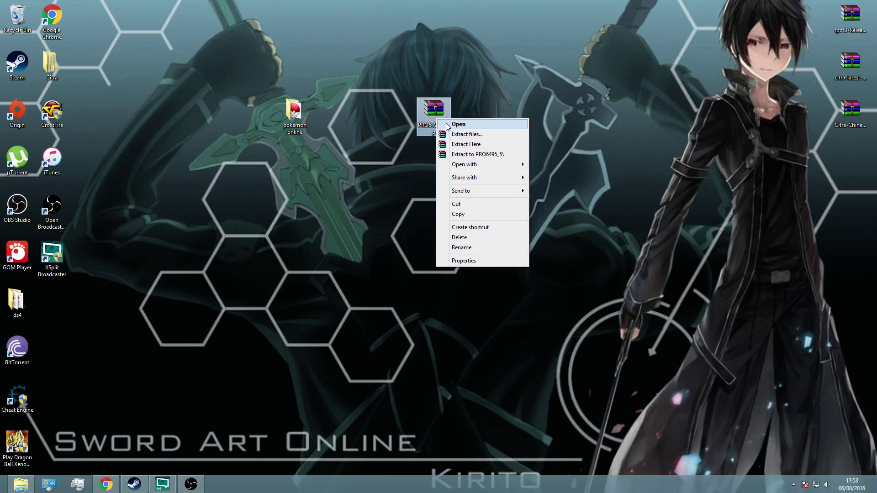
{"action": "left_click", "coordinate": [297, 116]}
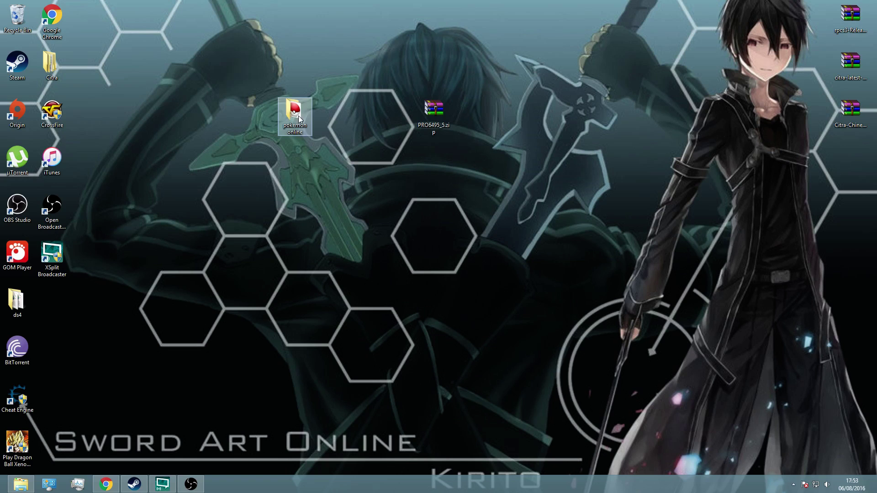
Inspect the PRO64_95_45_Data folder and PRO64_95_45.exe inside the pokemon online folder, and minimize the window.
{"action": "double_click", "coordinate": [292, 111]}
{"action": "left_click", "coordinate": [244, 141]}
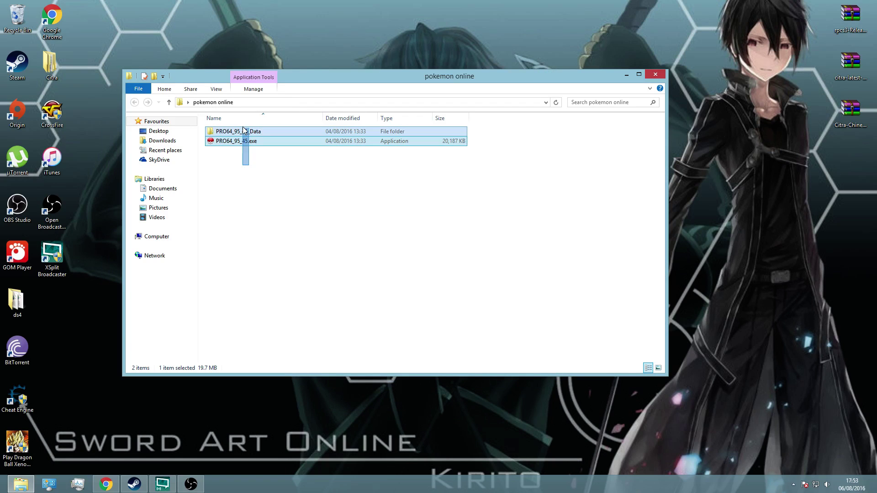
{"action": "left_click", "coordinate": [244, 200]}
{"action": "left_click", "coordinate": [627, 74]}
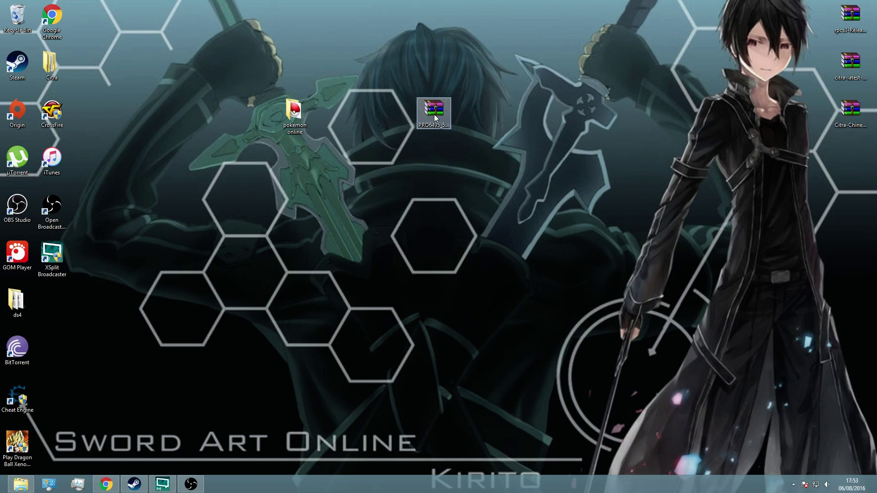
Discard PRO6495_5.zip in the Recycle Bin, and return the pokemon online folder to the desktop's icon column and open it.
{"action": "left_click_drag", "start_coordinate": [234, 59], "coordinate": [18, 19]}
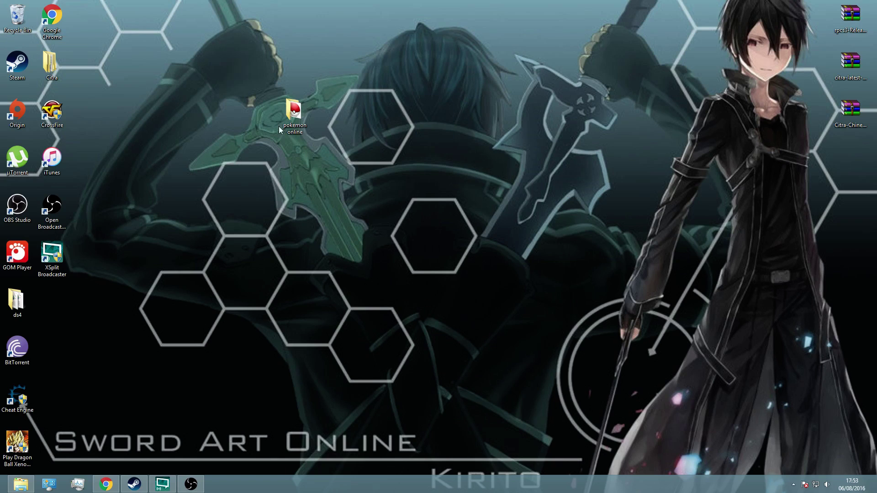
{"action": "left_click_drag", "start_coordinate": [294, 113], "coordinate": [36, 314]}
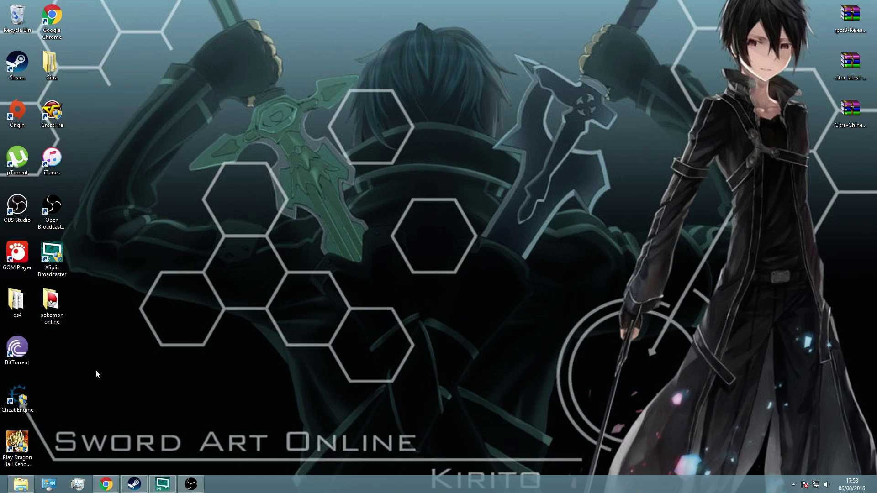
{"action": "double_click", "coordinate": [47, 305]}
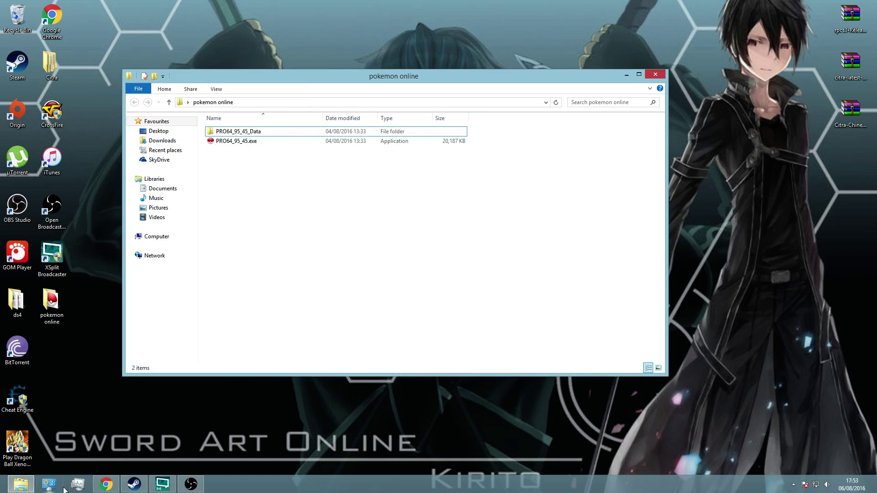
Find the Pokemon Revolution Online website through Google, examine its account registration form, and close the browser.
{"action": "left_click", "coordinate": [105, 483]}
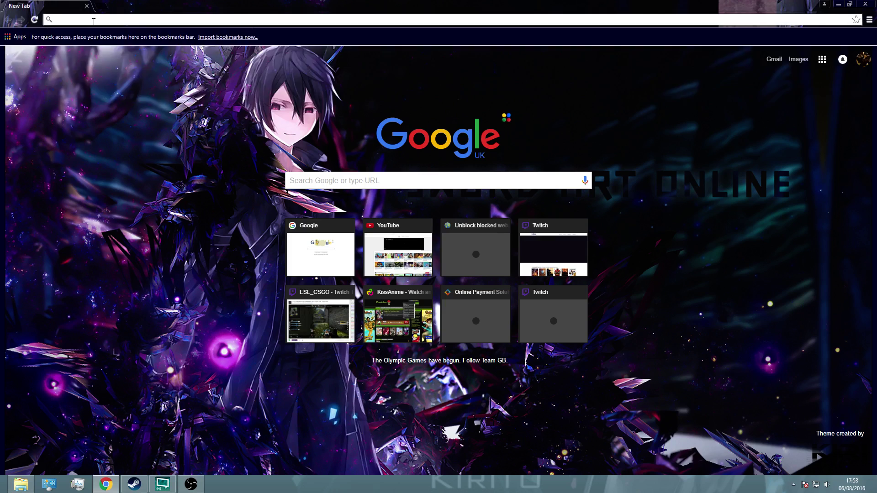
{"action": "type", "text": "poke"}
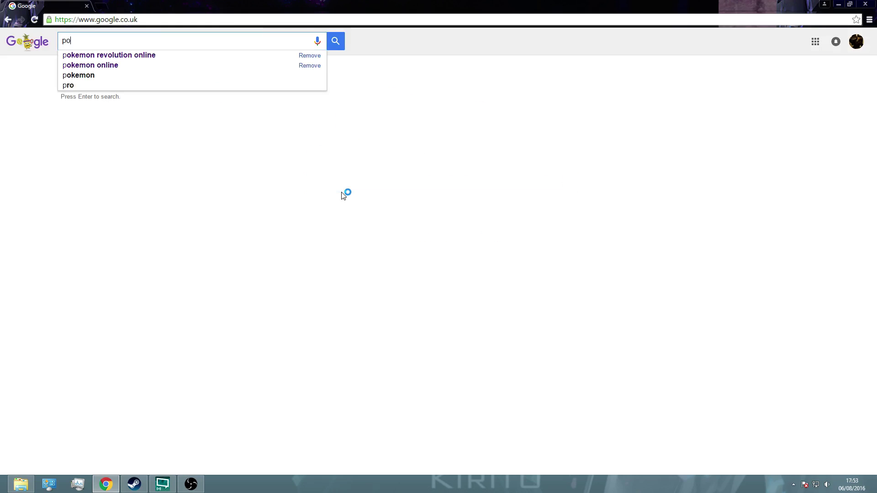
{"action": "left_click", "coordinate": [144, 55]}
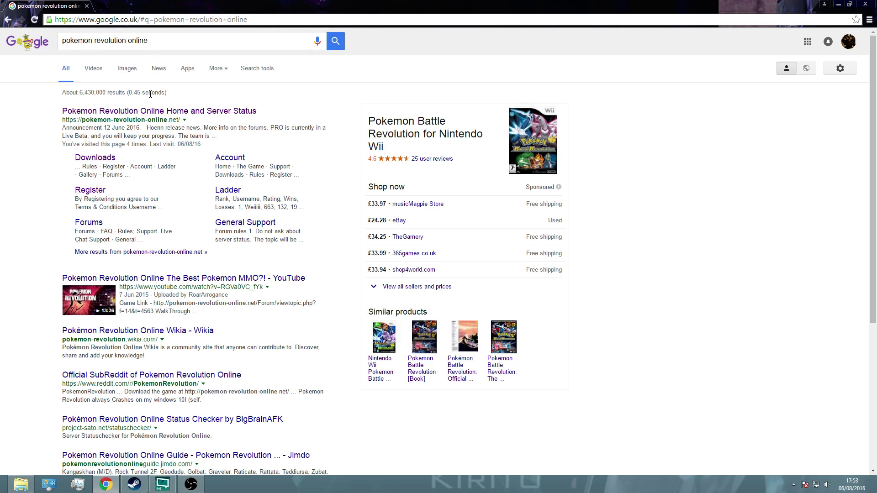
{"action": "left_click", "coordinate": [167, 112]}
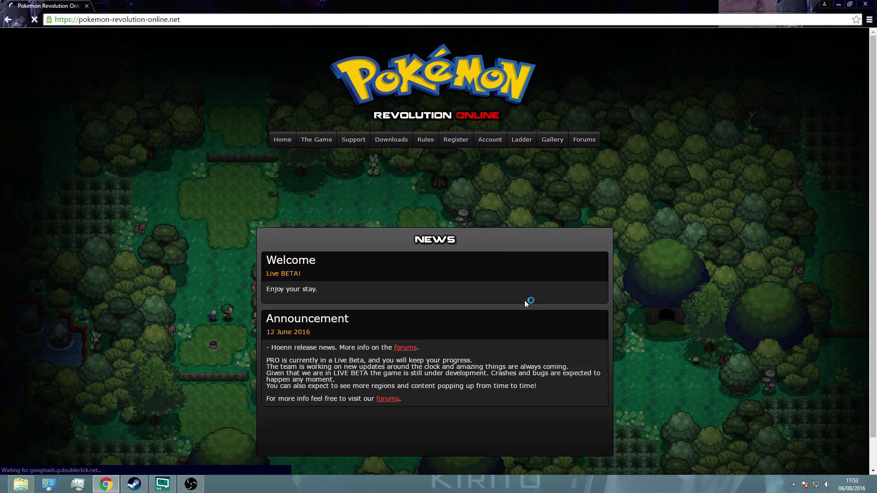
{"action": "left_click", "coordinate": [457, 140]}
{"action": "scroll", "coordinate": [480, 241], "scroll_direction": "down", "scroll_amount": 3}
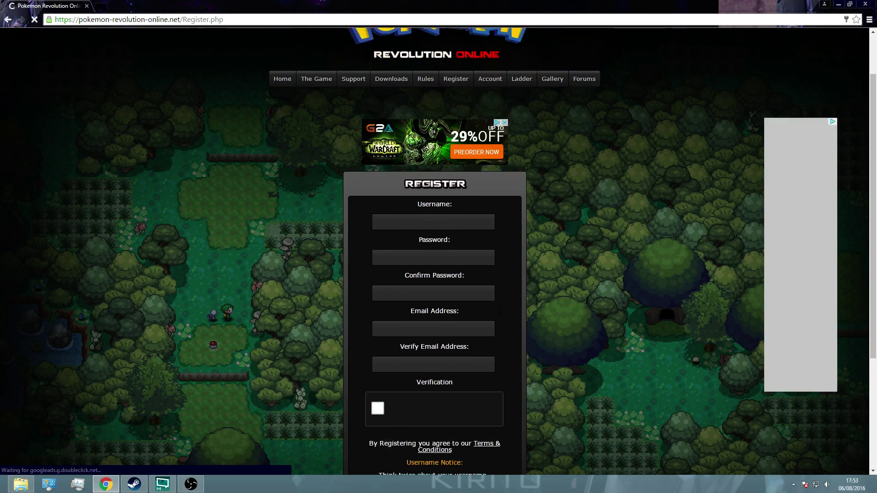
{"action": "scroll", "coordinate": [442, 306], "scroll_direction": "down", "scroll_amount": 1}
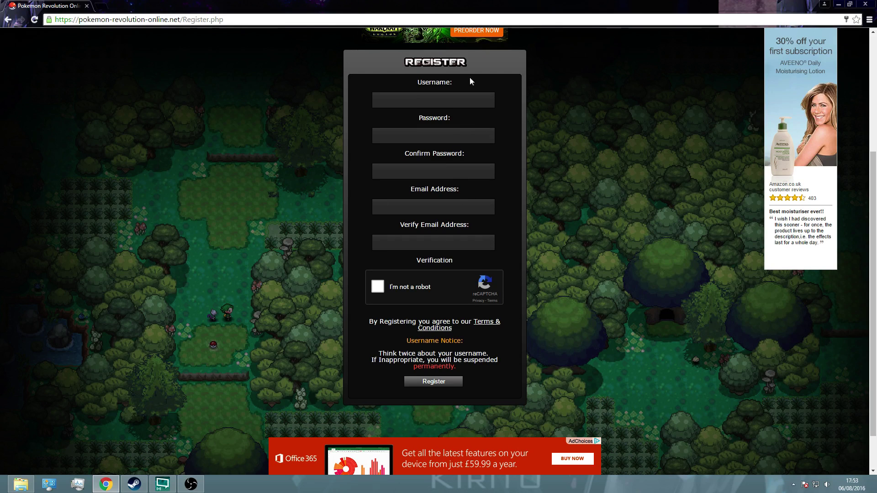
{"action": "left_click", "coordinate": [865, 4]}
Launch PRO64_95_45.exe and briefly check the recording in Open Broadcaster Software while the game loads.
{"action": "double_click", "coordinate": [217, 143]}
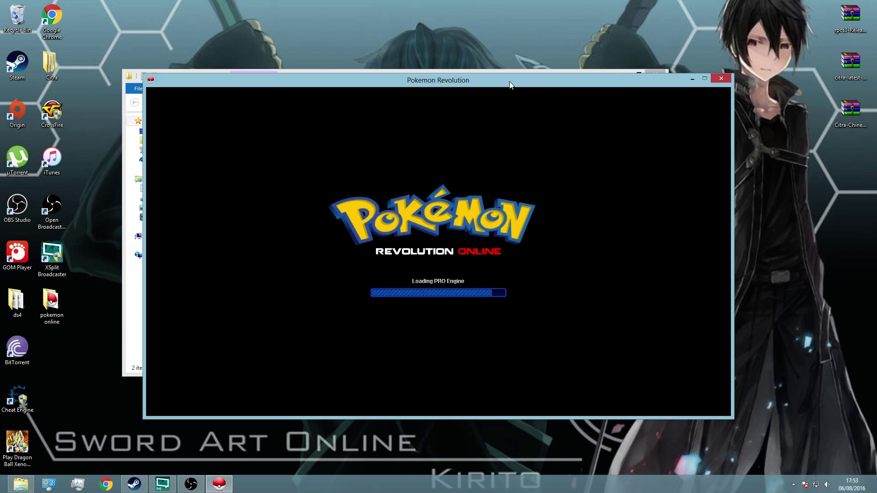
{"action": "left_click", "coordinate": [191, 483]}
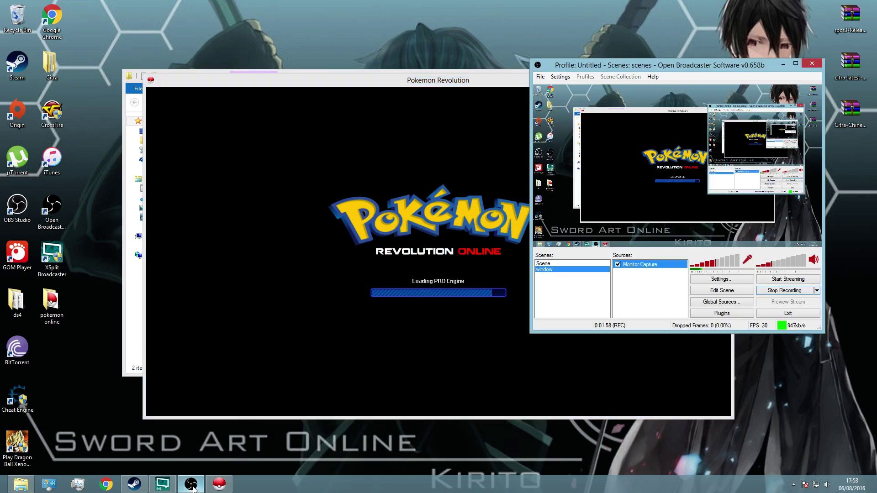
{"action": "left_click", "coordinate": [191, 484]}
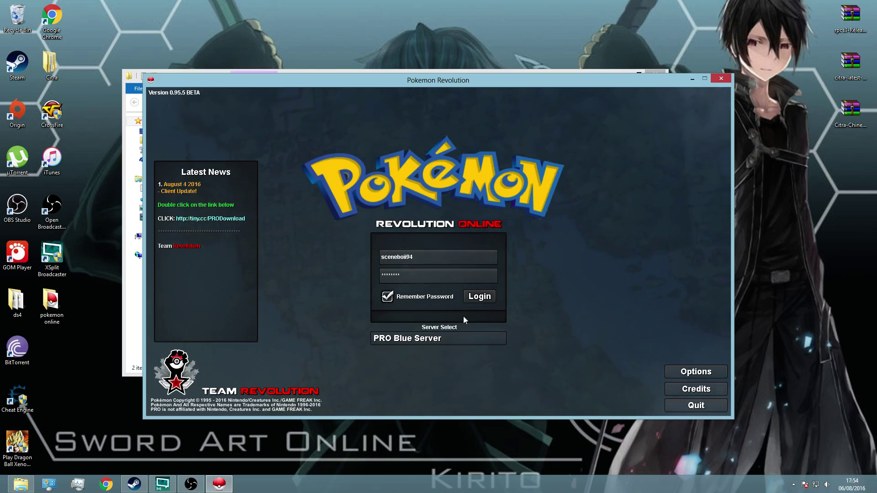
Select PRO Blue Server and log in to the game with the remembered account credentials.
{"action": "left_click", "coordinate": [459, 334]}
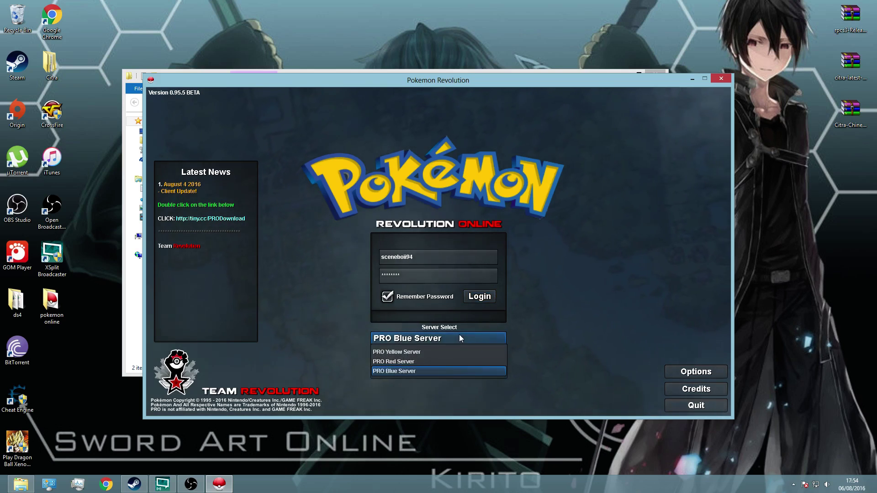
{"action": "left_click", "coordinate": [410, 372]}
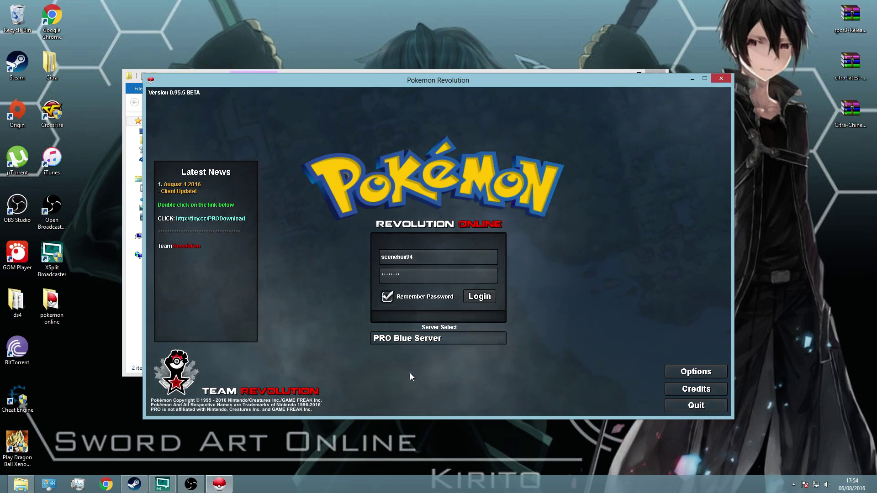
{"action": "left_click", "coordinate": [478, 297]}
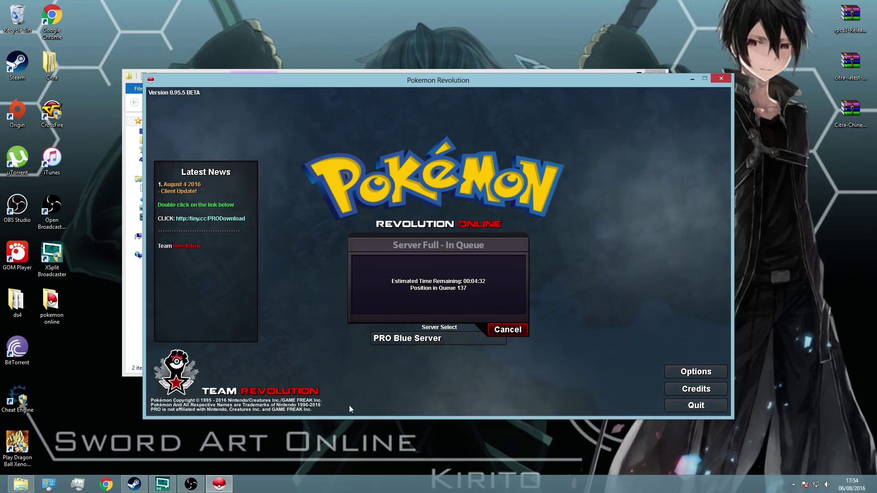
Leave the login queue, choose PRO Blue Server again, and close the game.
{"action": "left_click", "coordinate": [523, 331]}
{"action": "left_click", "coordinate": [468, 338]}
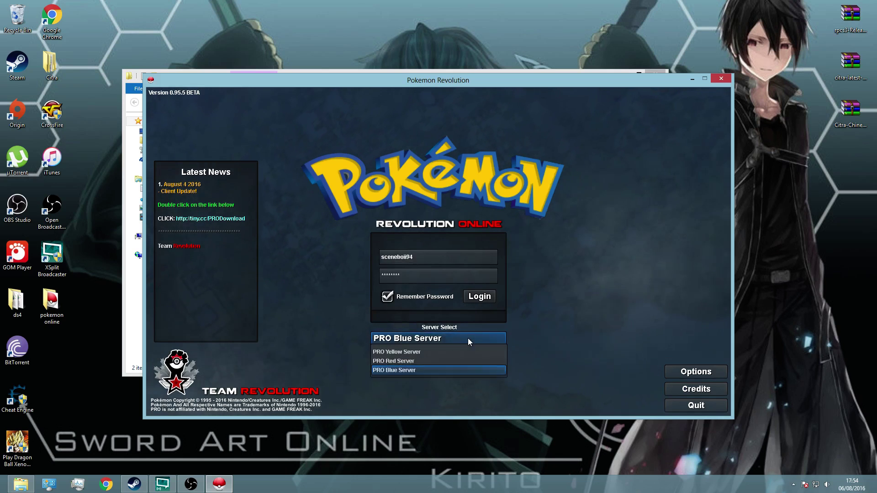
{"action": "left_click", "coordinate": [424, 372]}
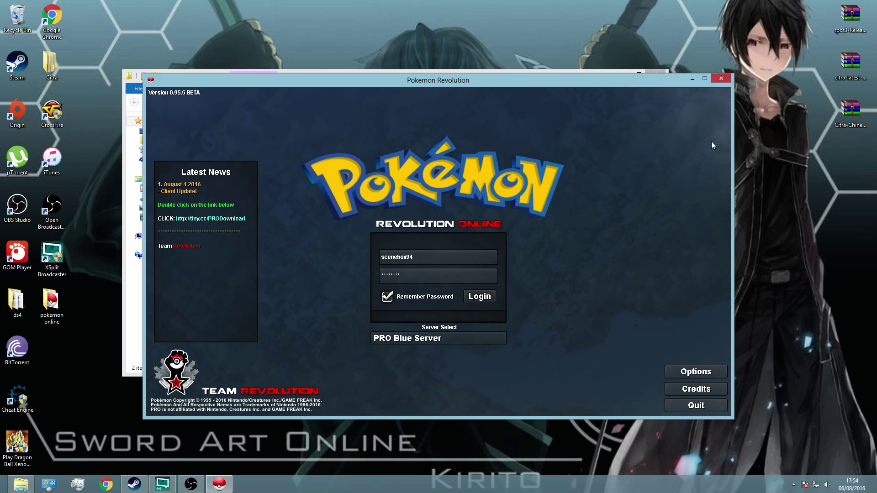
{"action": "left_click", "coordinate": [721, 78]}
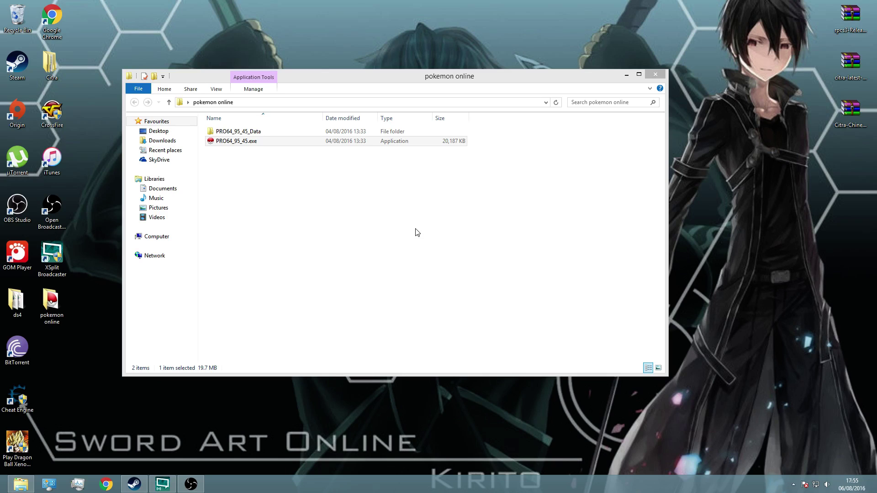
{"action": "left_click", "coordinate": [374, 253]}
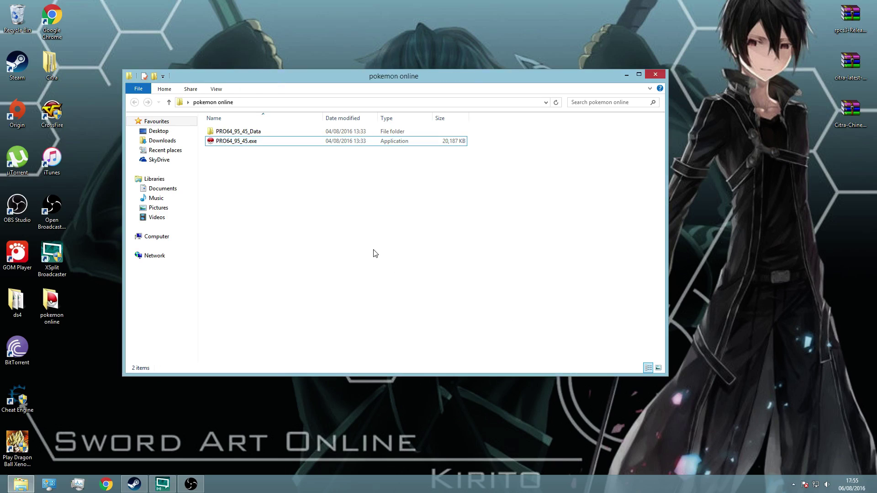